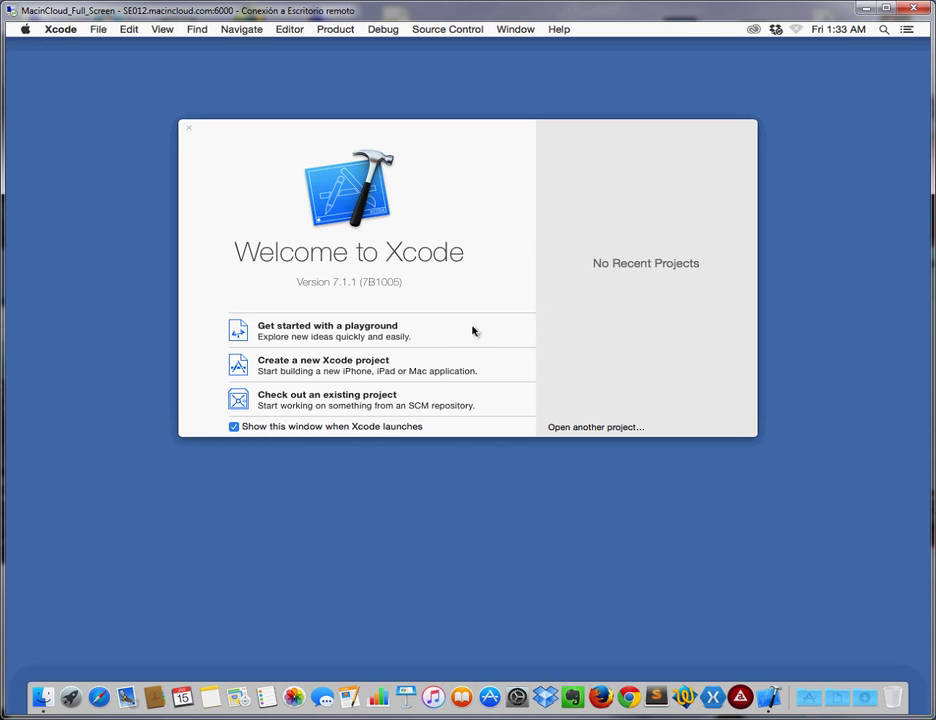
Step: Start a new Xcode project from the iOS Single View Application template and continue to the project options
{"action": "left_click", "coordinate": [317, 366]}
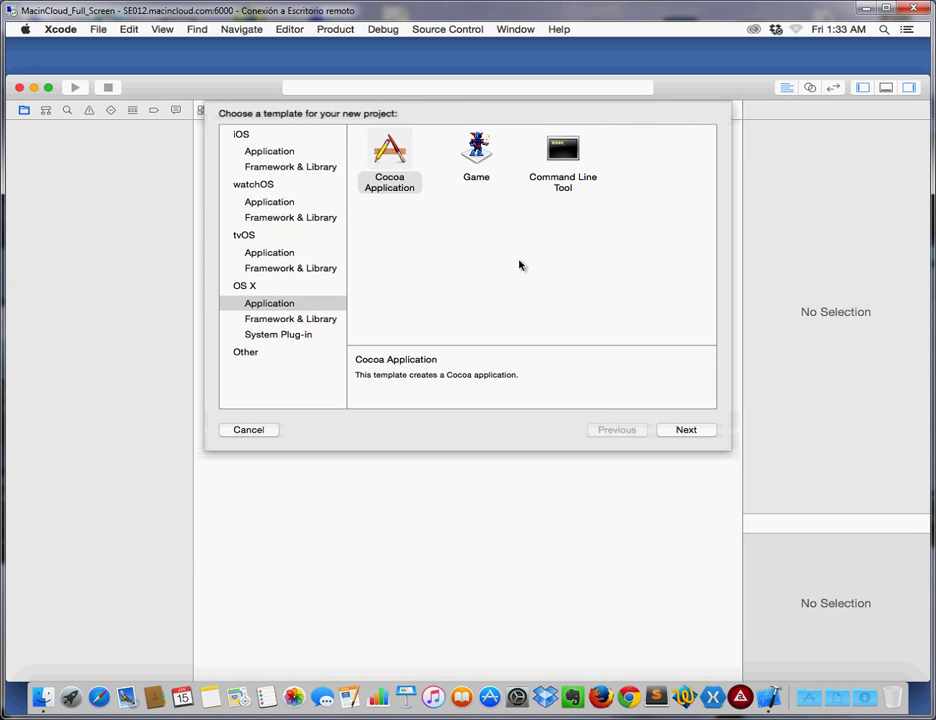
{"action": "left_click", "coordinate": [241, 135]}
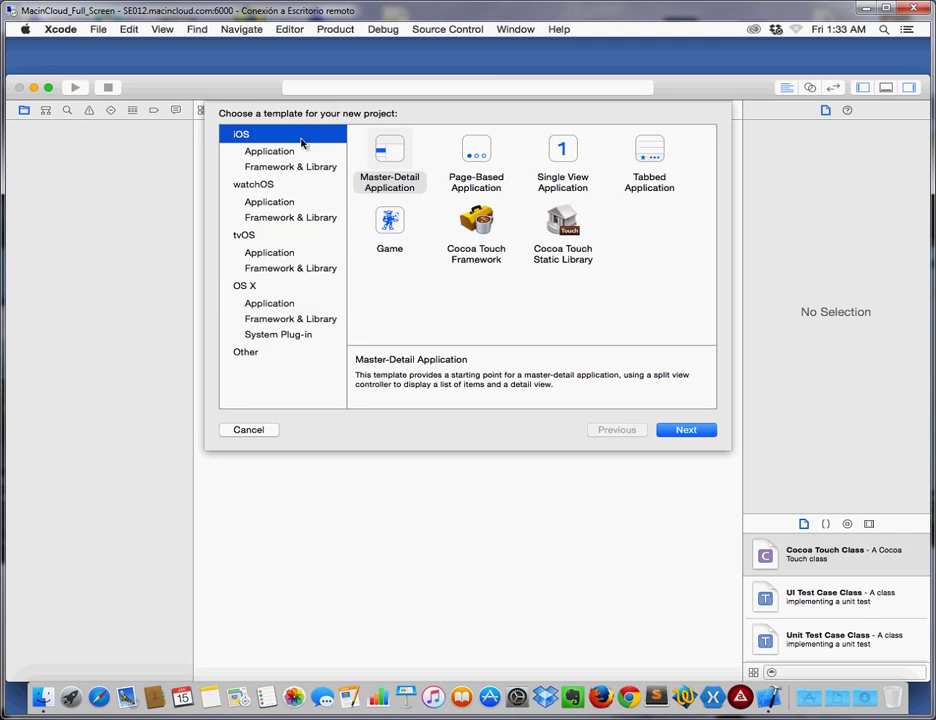
{"action": "left_click", "coordinate": [482, 177]}
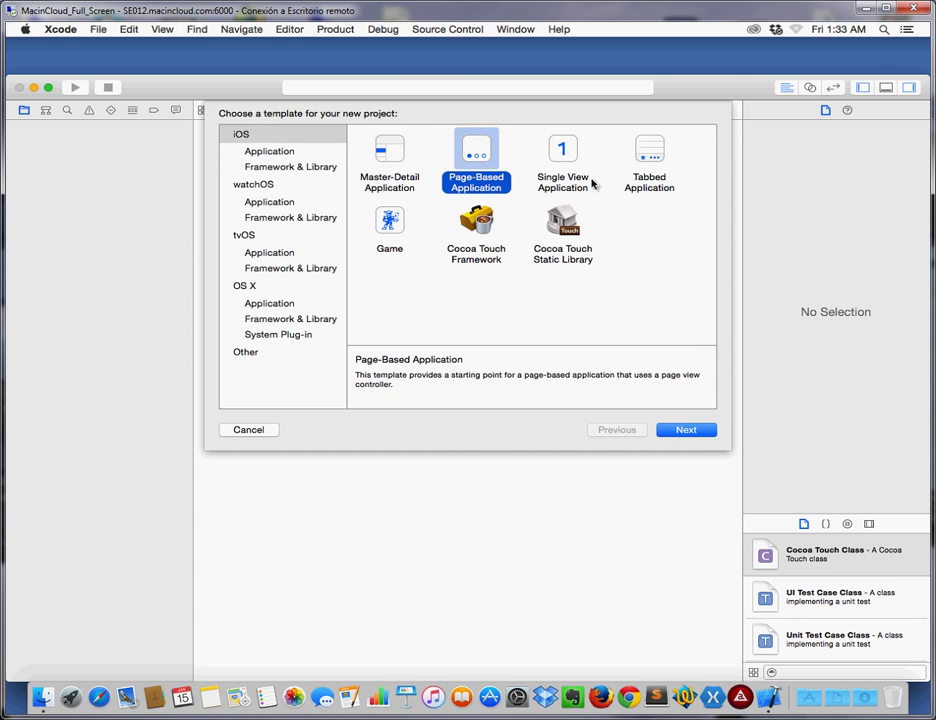
{"action": "left_click", "coordinate": [561, 165]}
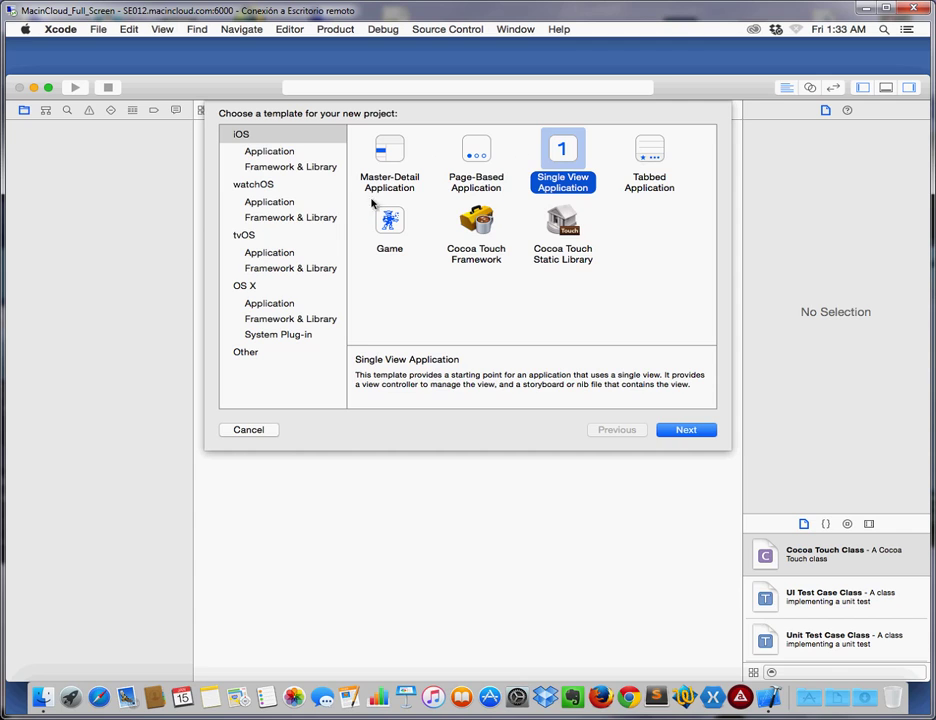
{"action": "left_click", "coordinate": [273, 155]}
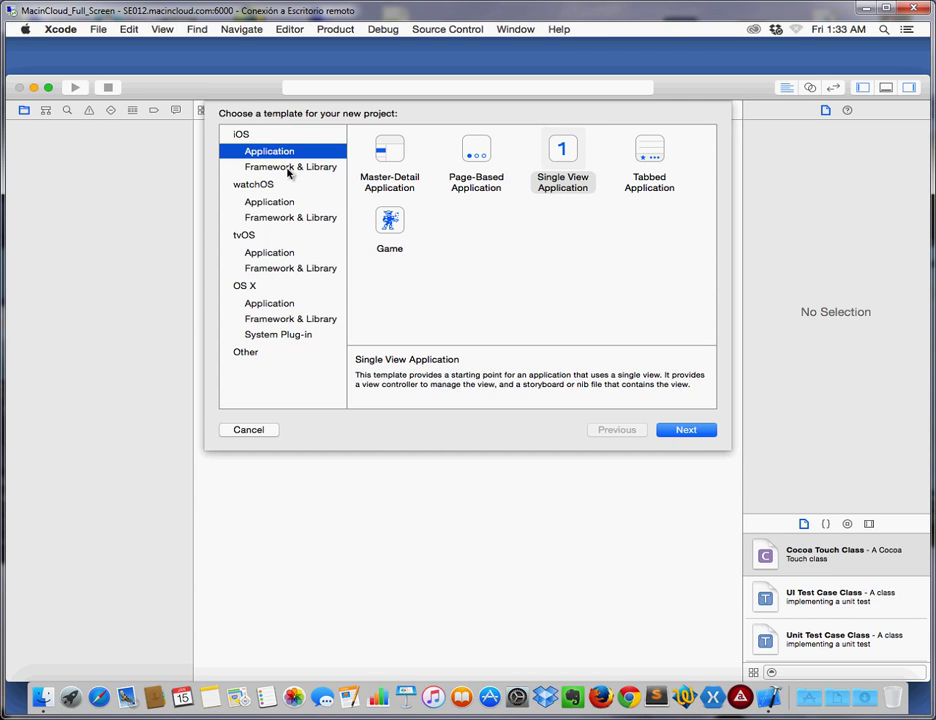
{"action": "left_click", "coordinate": [288, 172]}
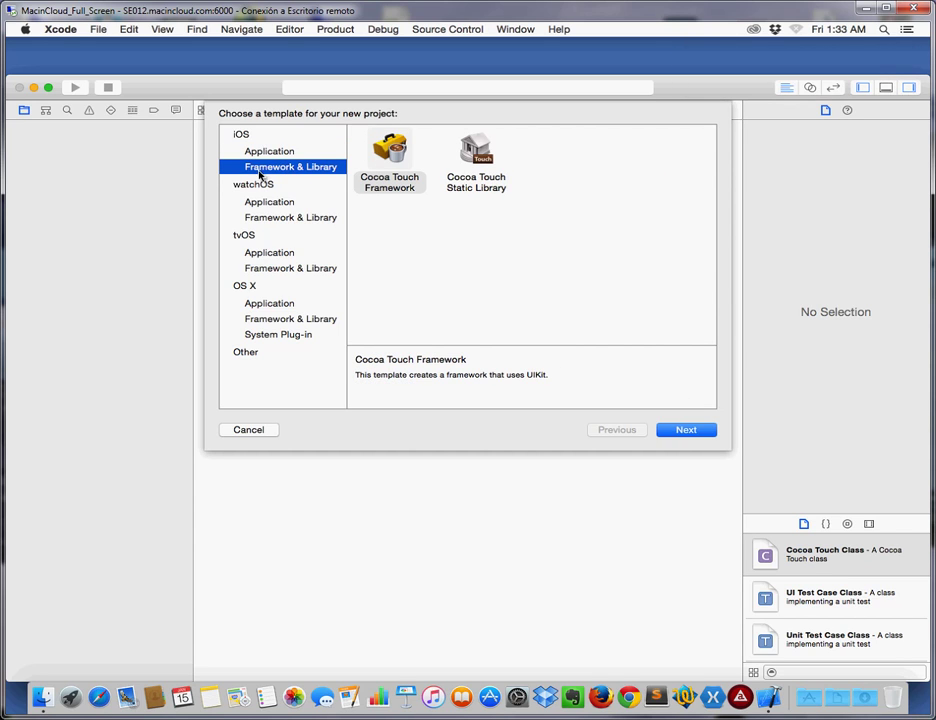
{"action": "left_click", "coordinate": [262, 153]}
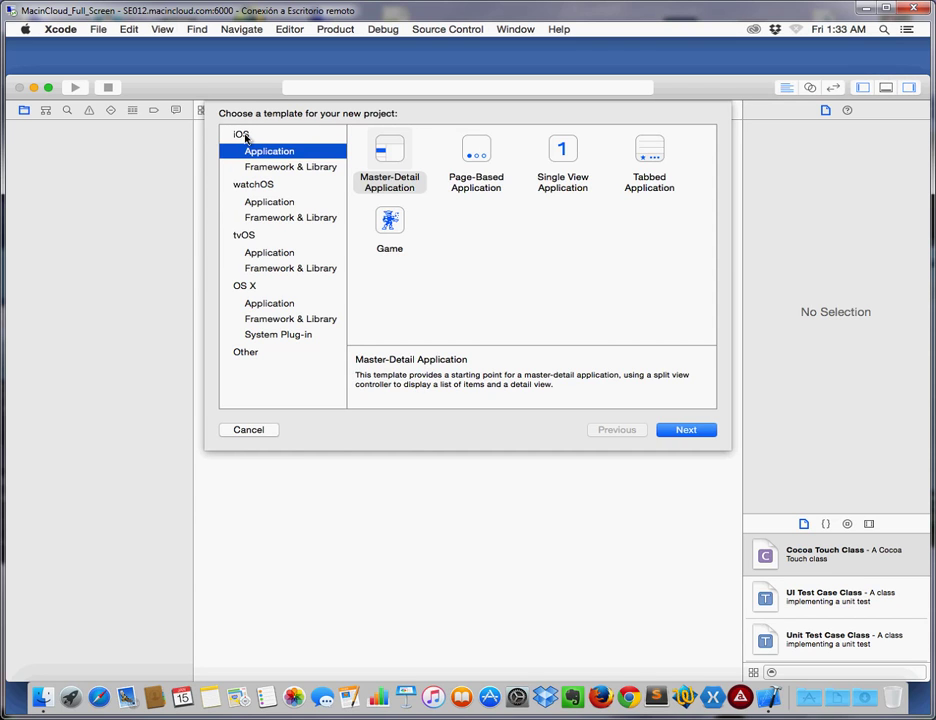
{"action": "left_click", "coordinate": [245, 138]}
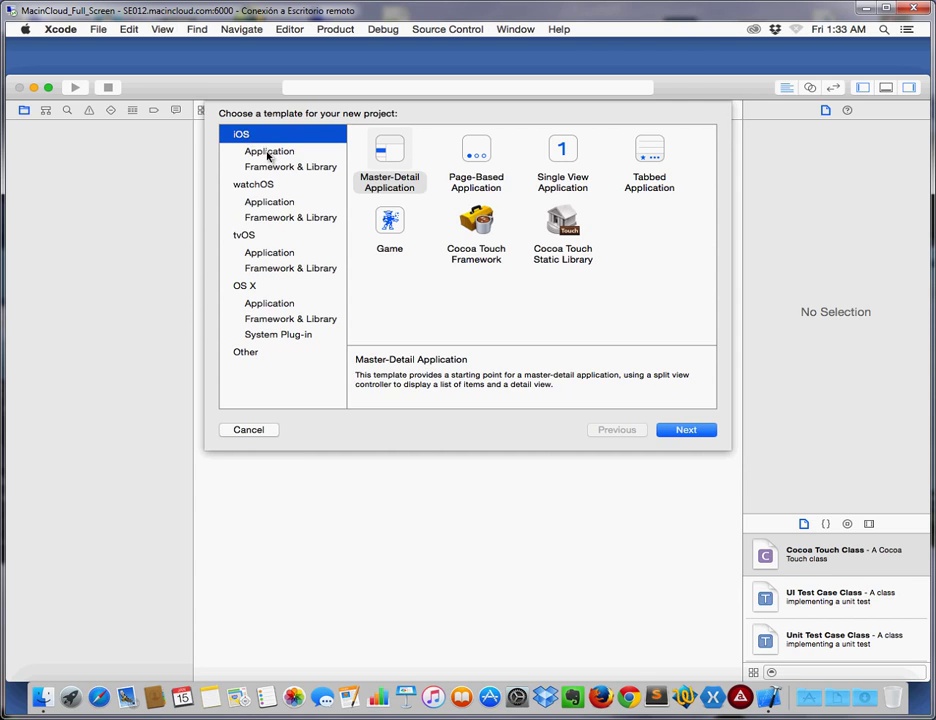
{"action": "left_click", "coordinate": [245, 151]}
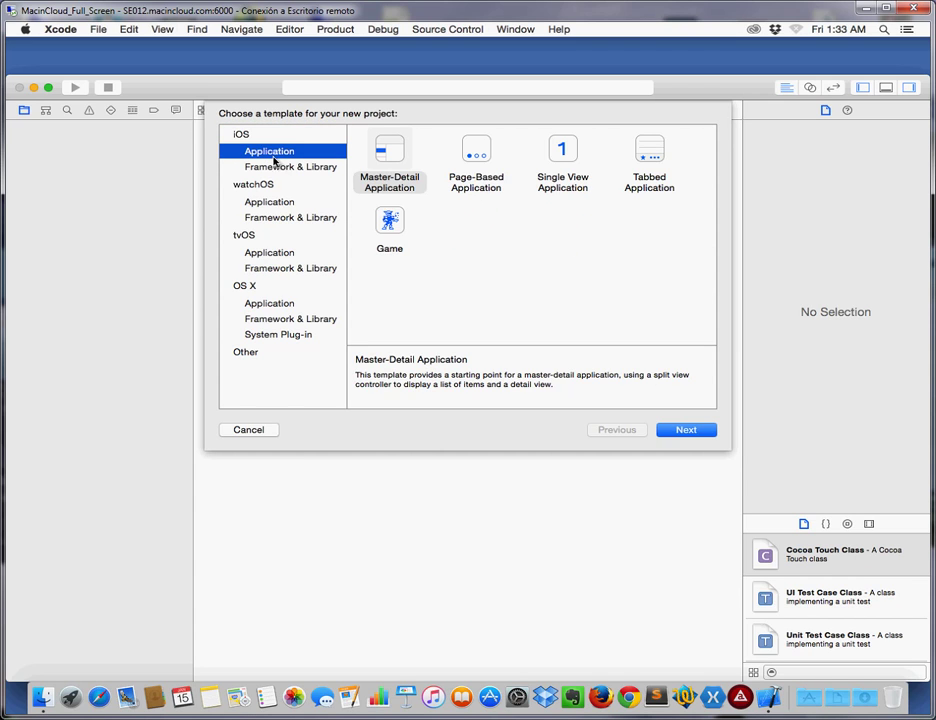
{"action": "left_click", "coordinate": [561, 160]}
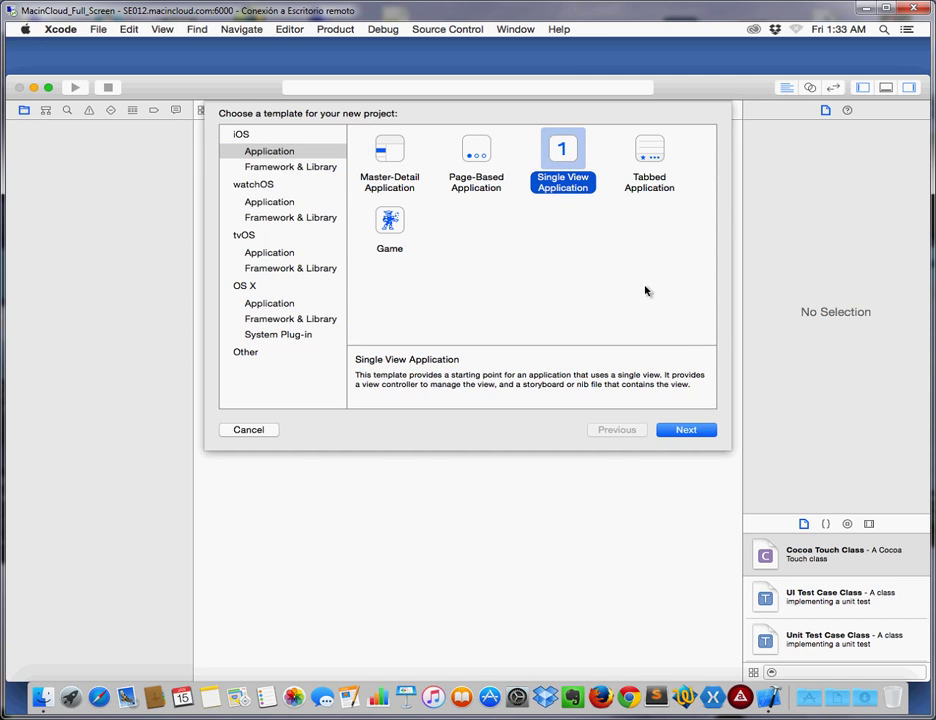
{"action": "left_click", "coordinate": [686, 431]}
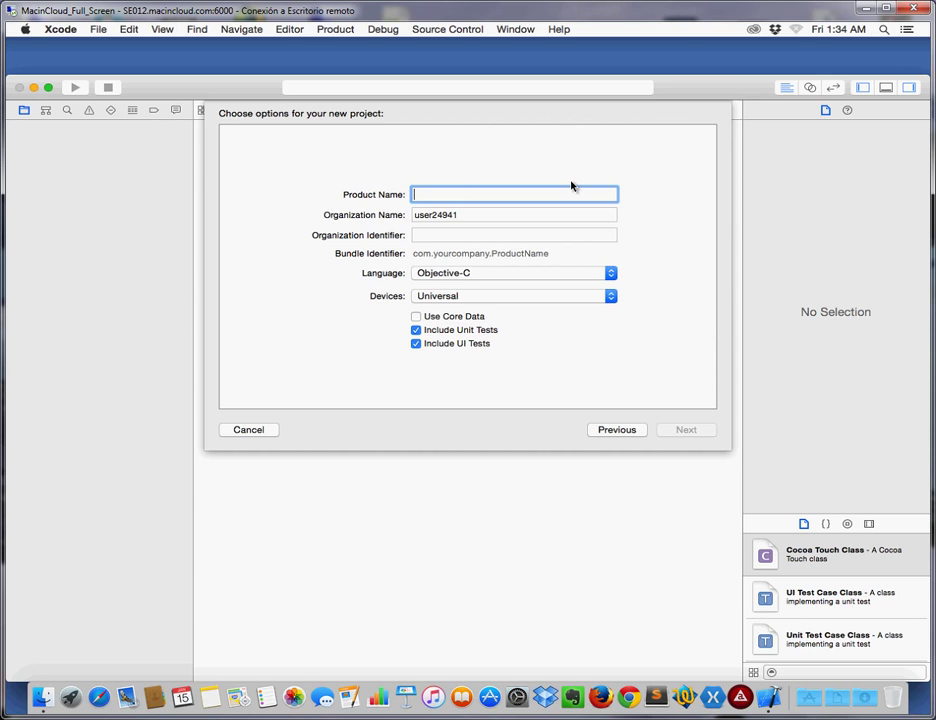
Step: Name the product Explorar and set the organization name to video-tutoriales.net
{"action": "type", "text": "Explorar"}
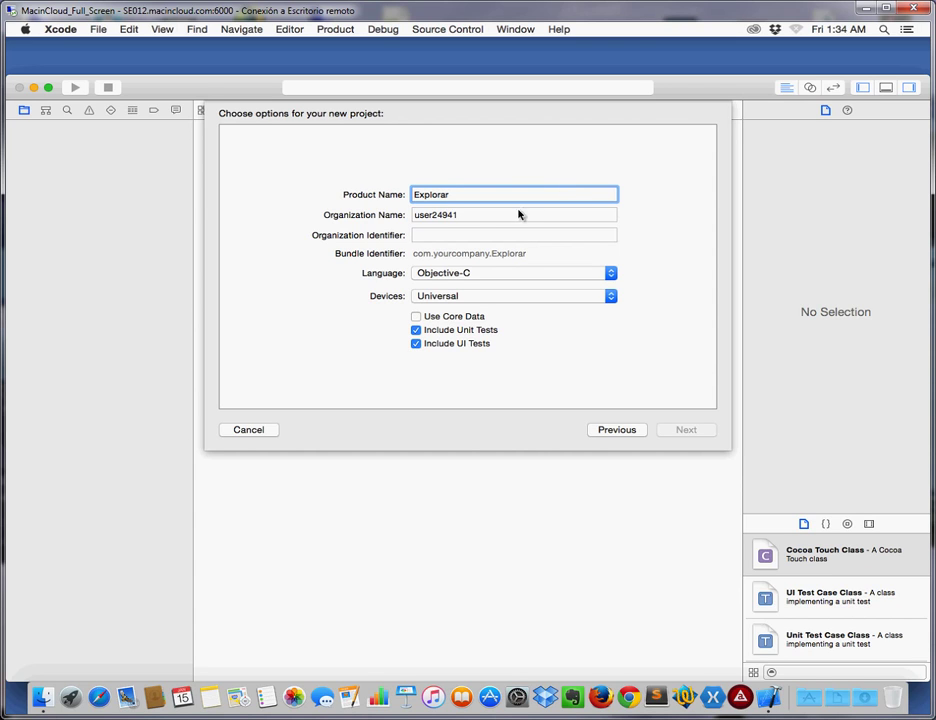
{"action": "left_click", "coordinate": [478, 217]}
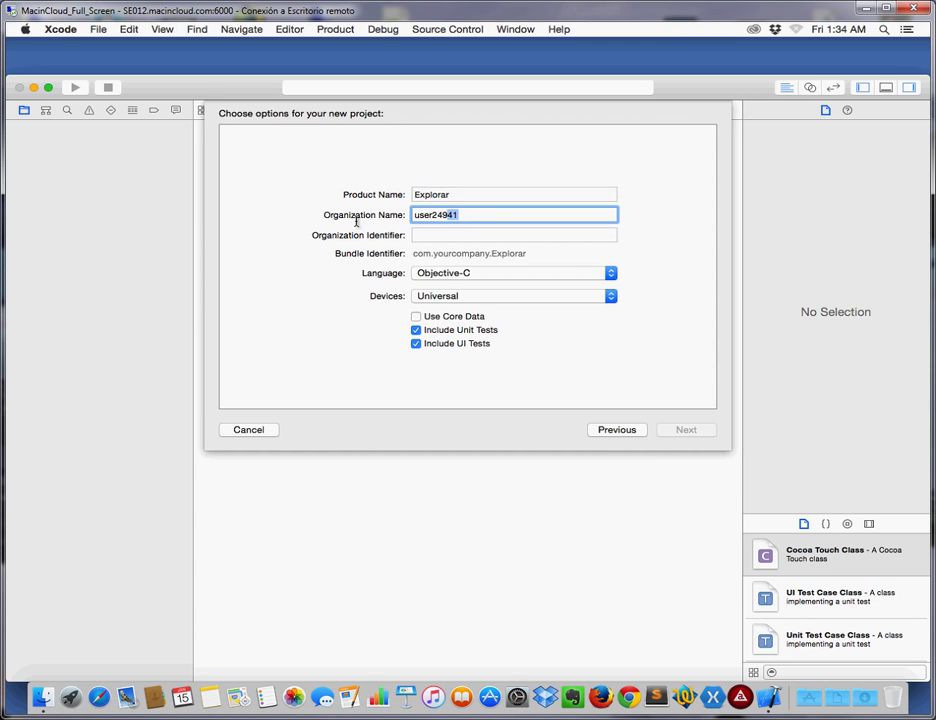
{"action": "key", "text": "super+a"}
{"action": "key", "text": "BackSpace"}
{"action": "type", "text": "video-tutoriales.net"}
{"action": "key", "text": "Tab"}
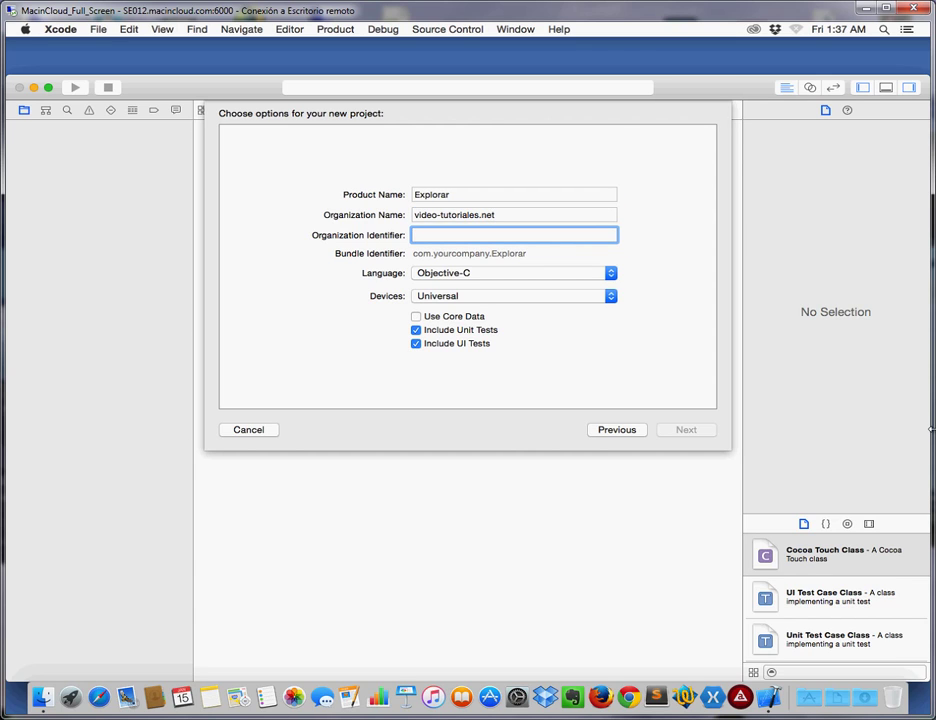
Step: Set the organization identifier to com.video-tutoriales.net, choose iPhone as the target device and accept the project options
{"action": "type", "text": "com."}
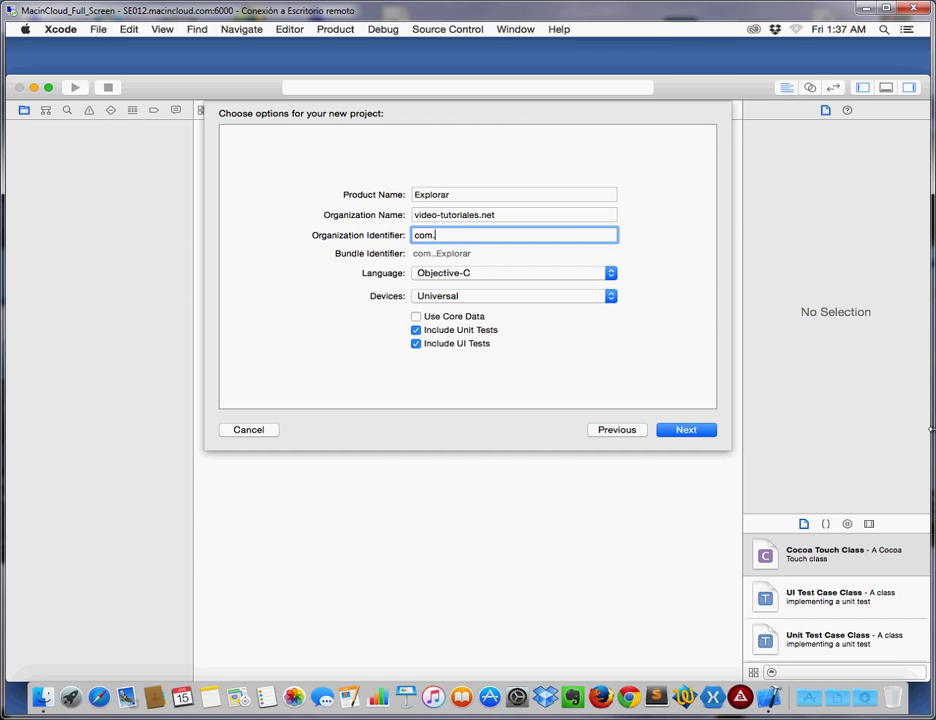
{"action": "type", "text": "video-tutoriales.net"}
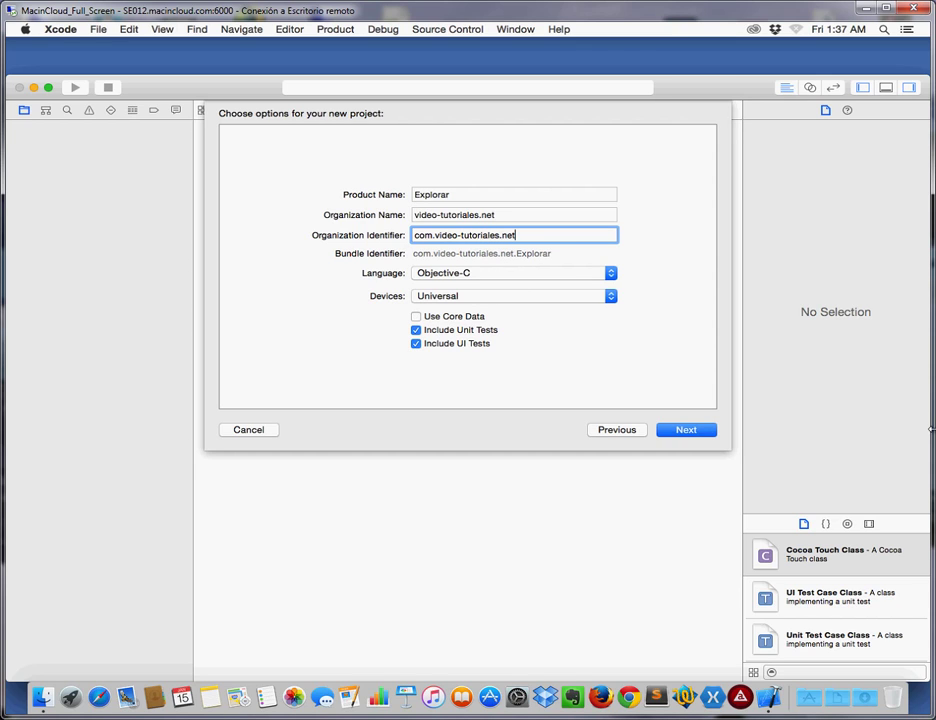
{"action": "left_click", "coordinate": [536, 297]}
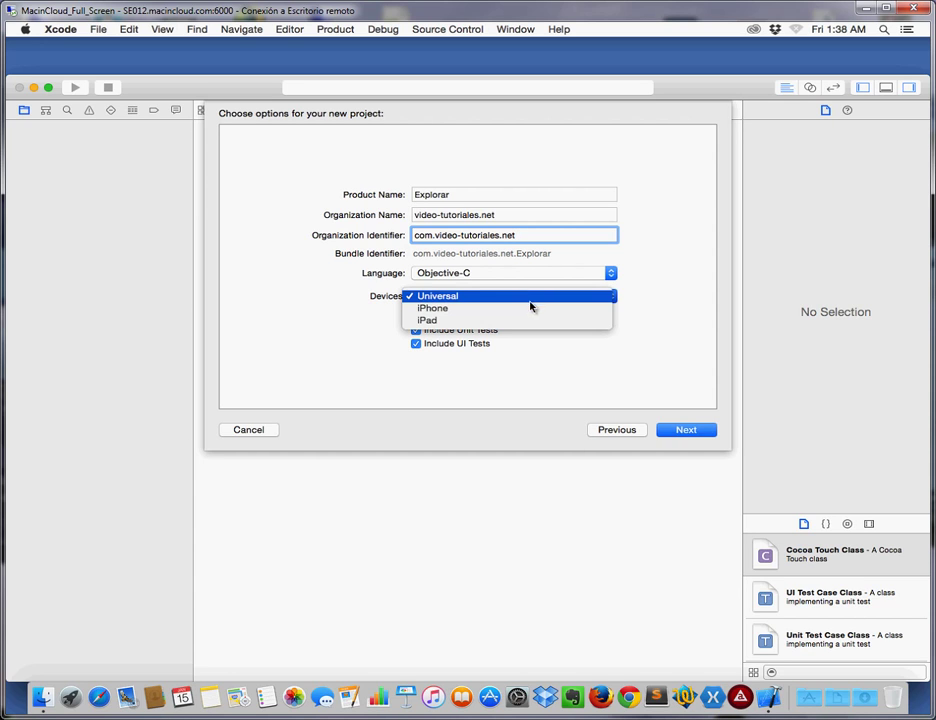
{"action": "left_click", "coordinate": [478, 316]}
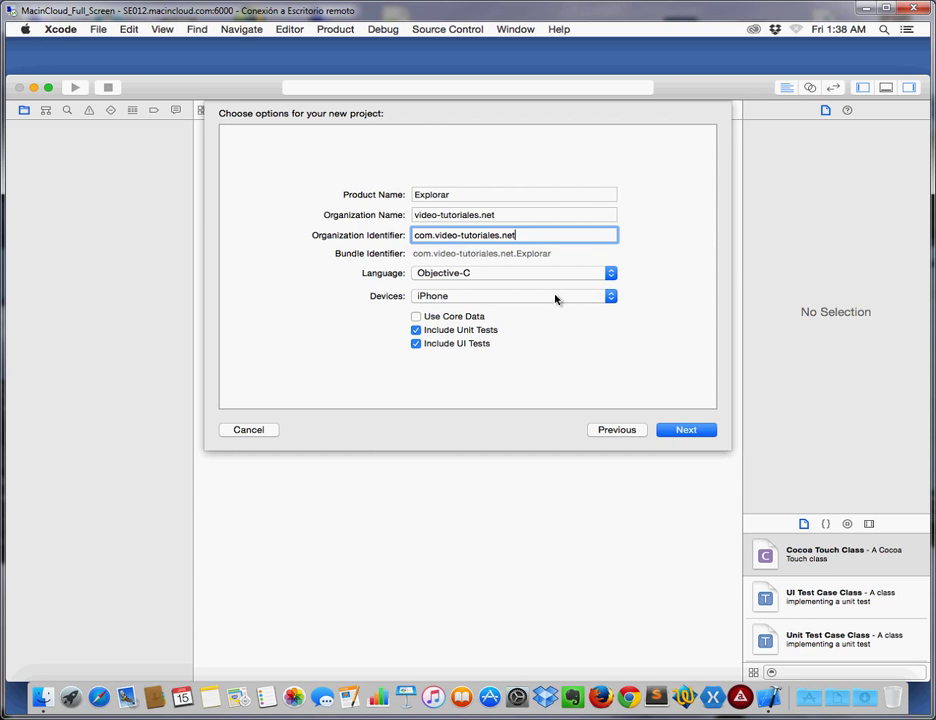
{"action": "left_click", "coordinate": [686, 430]}
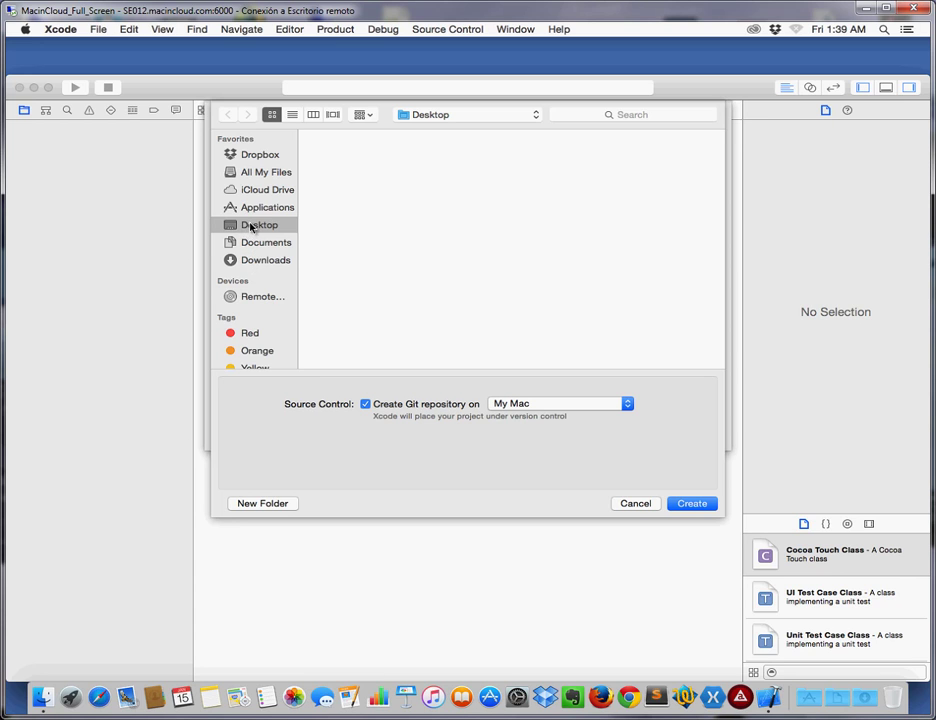
Step: Create a new folder named Explorar on the Desktop as the project's save location
{"action": "left_click", "coordinate": [277, 506]}
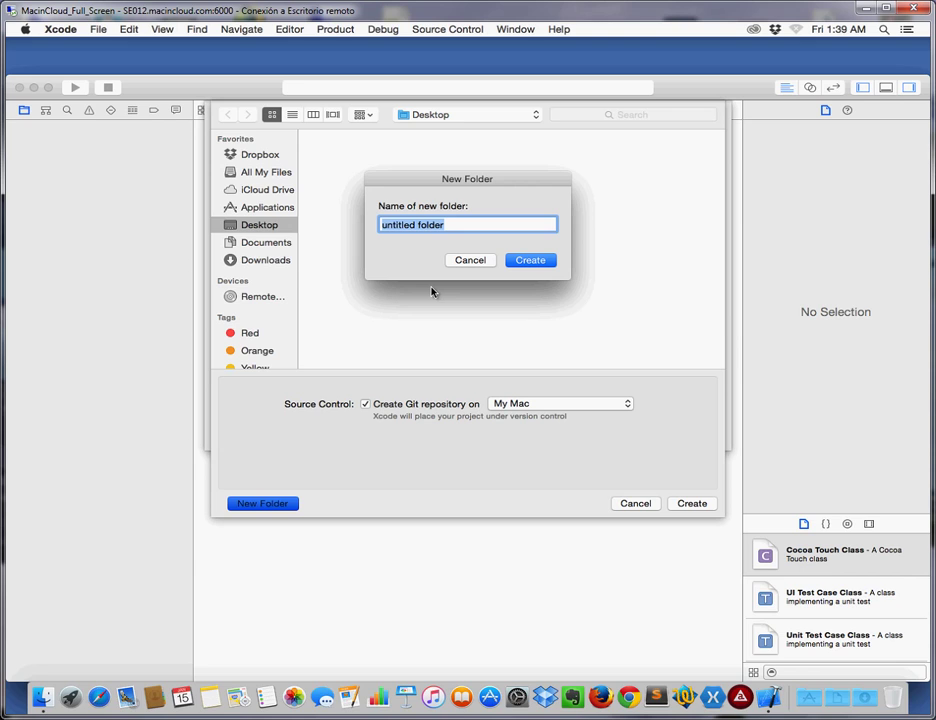
{"action": "key", "text": "BackSpace"}
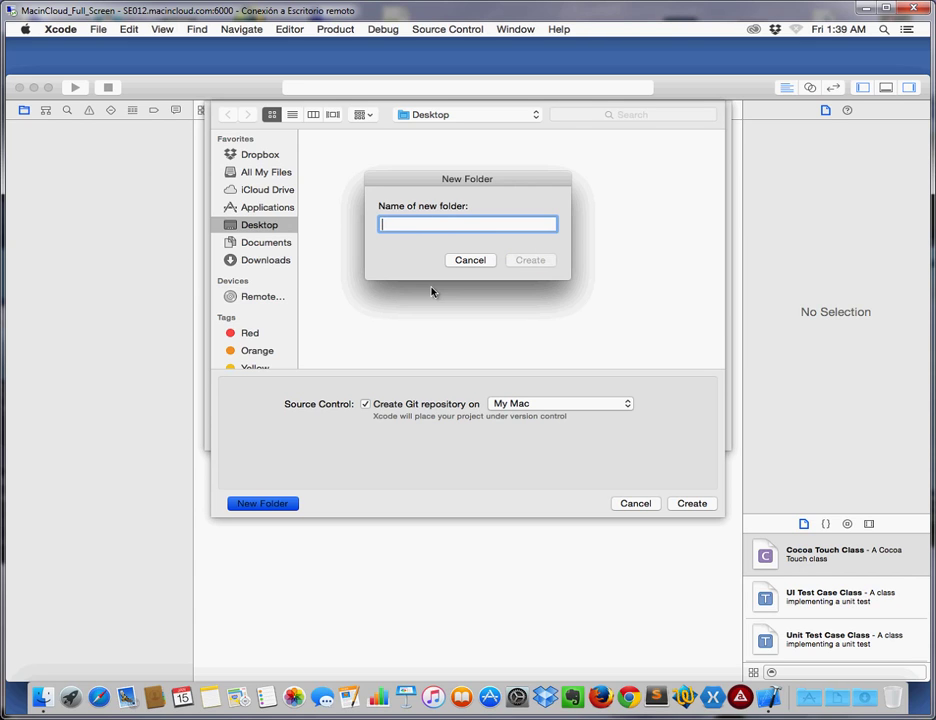
{"action": "type", "text": "Expl"}
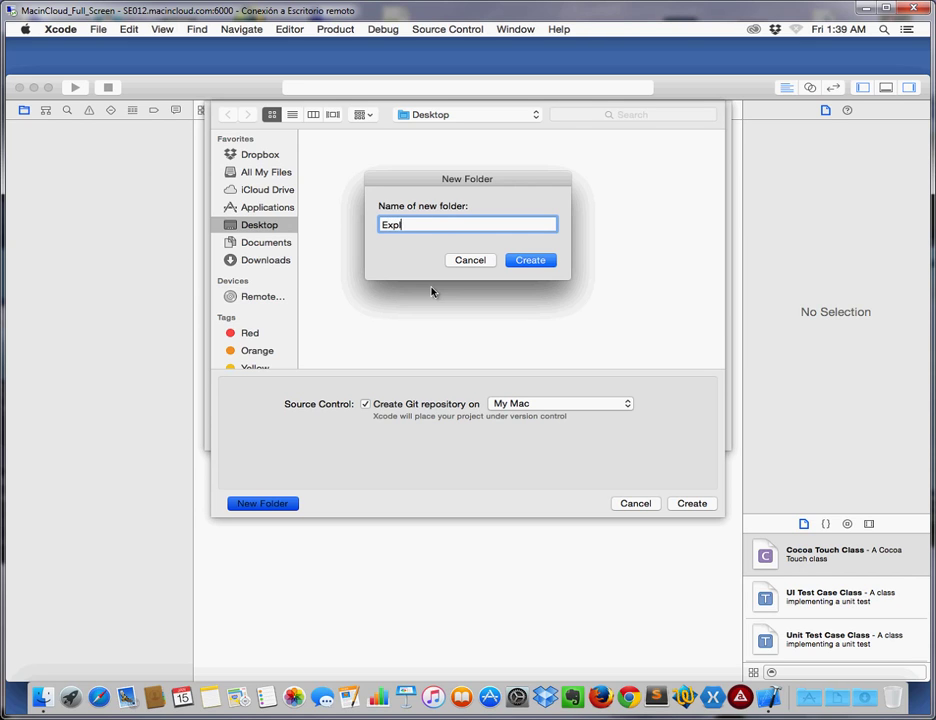
{"action": "type", "text": "orar-"}
{"action": "key", "text": "BackSpace"}
{"action": "left_click", "coordinate": [530, 261]}
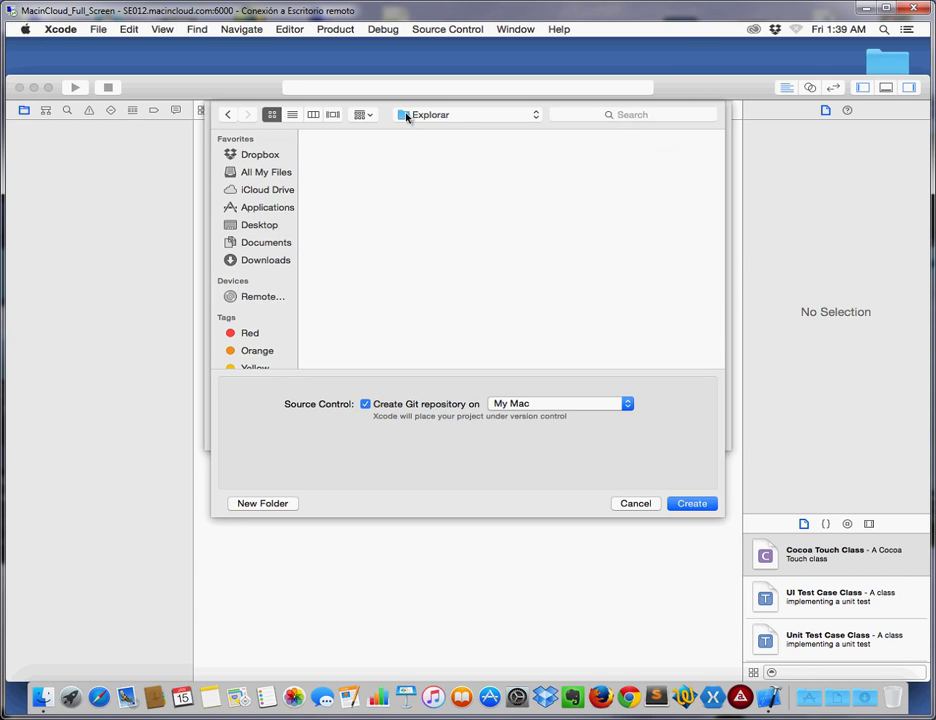
Step: Create the project in the Explorar folder with a Git repository on My Mac, and deny Xcode access to the contacts
{"action": "left_click", "coordinate": [695, 507]}
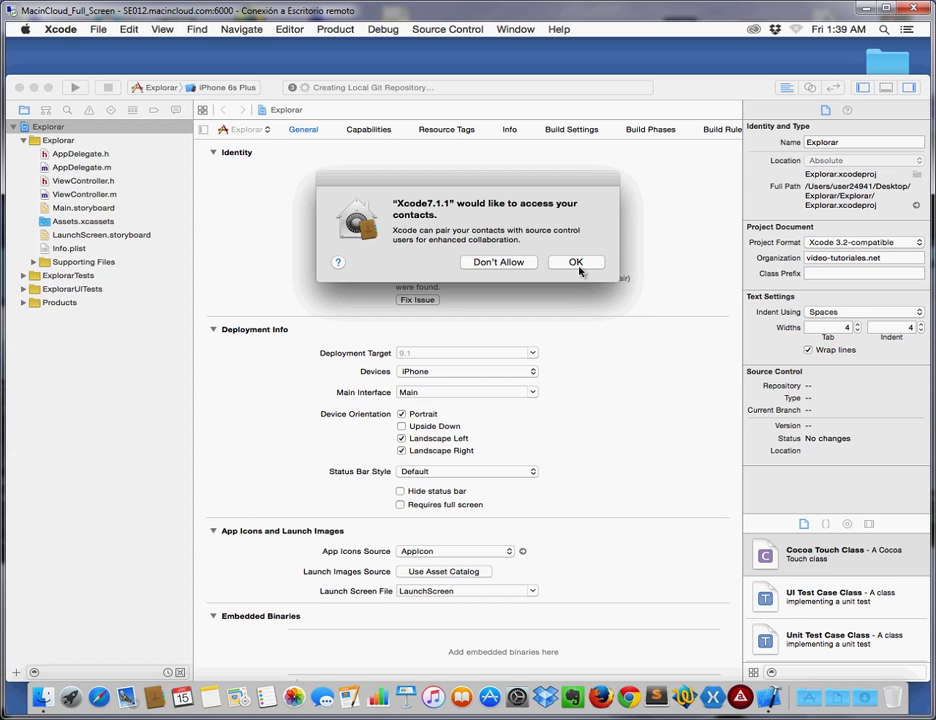
{"action": "left_click", "coordinate": [509, 265]}
{"action": "left_click", "coordinate": [509, 265]}
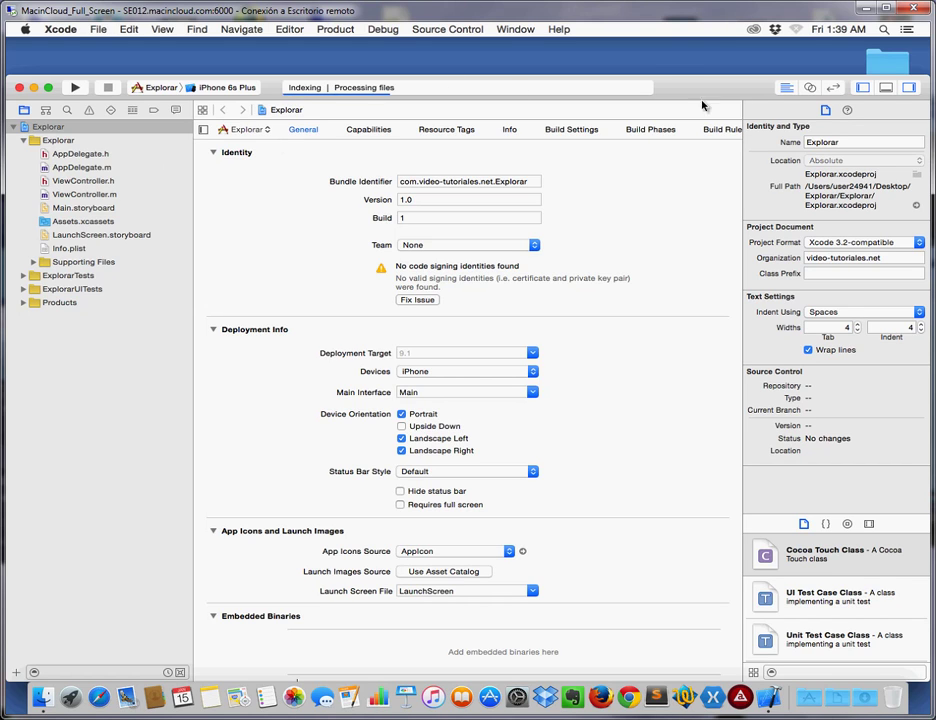
Step: Inspect the contents of the Explorar folder on the desktop in Finder, and close the Finder windows
{"action": "left_click", "coordinate": [884, 63]}
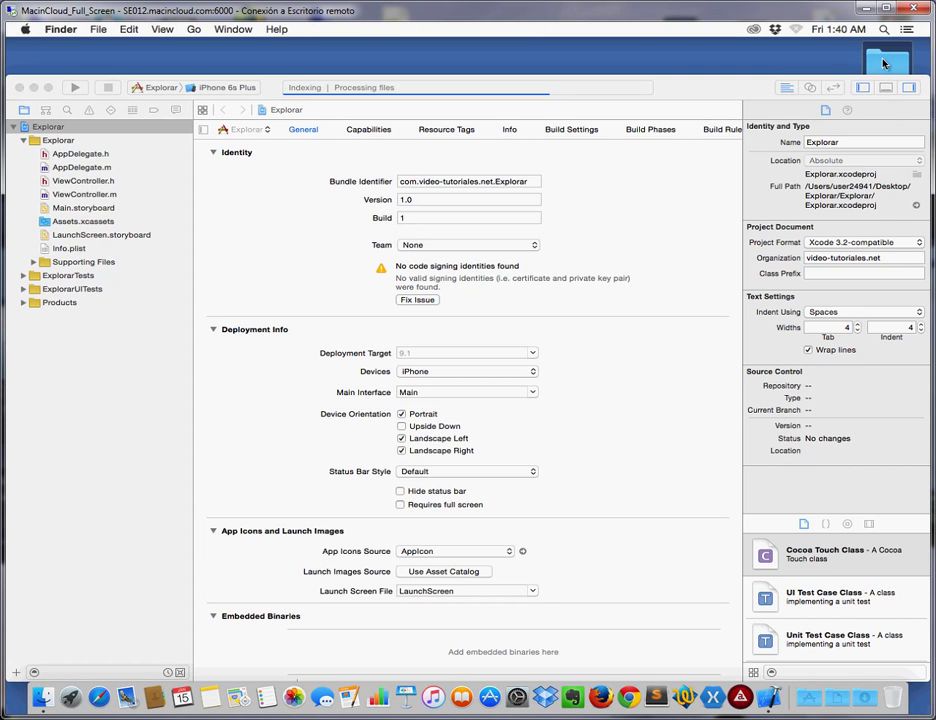
{"action": "double_click", "coordinate": [884, 63]}
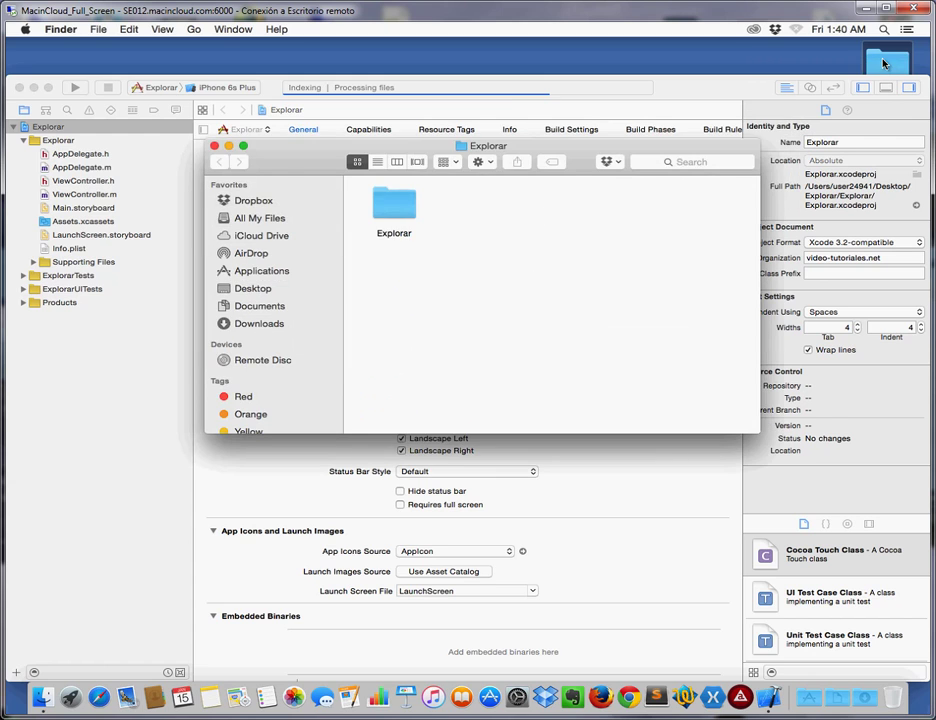
{"action": "left_click", "coordinate": [215, 147]}
{"action": "key", "text": "super+shift+a"}
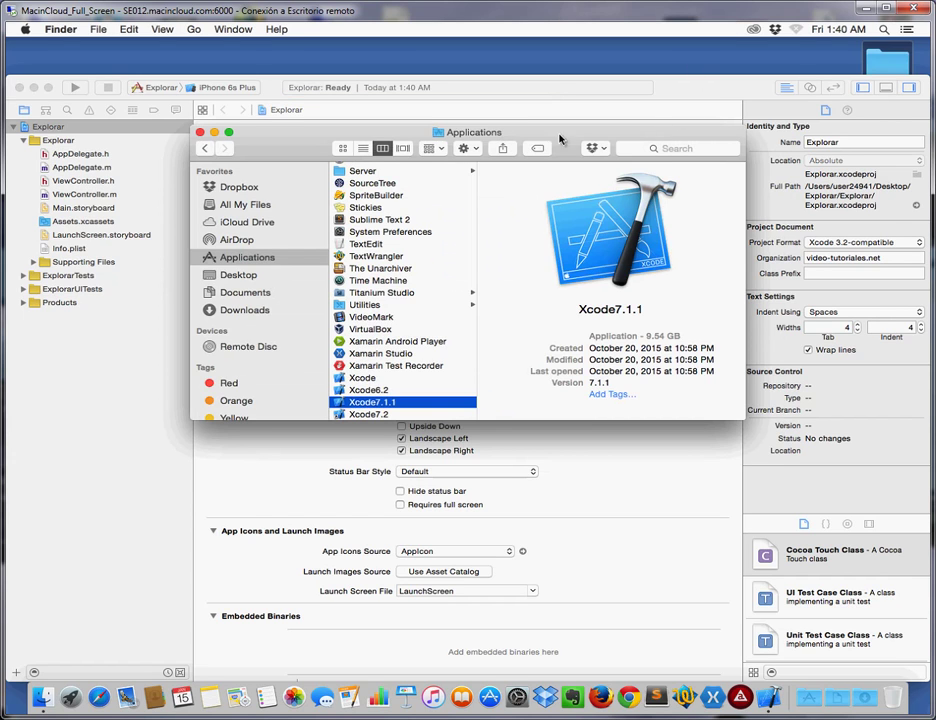
{"action": "left_click", "coordinate": [200, 134]}
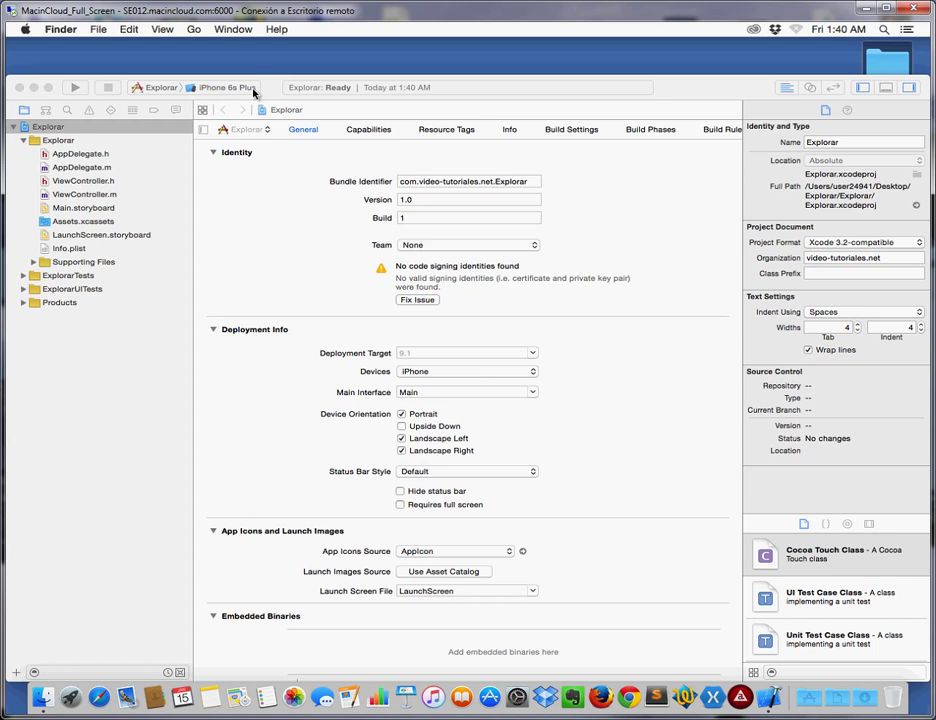
Step: Review the Explorar group and its AppDelegate.h, AppDelegate.m, ViewController.h, ViewController.m and Main.storyboard files
{"action": "left_click", "coordinate": [58, 143]}
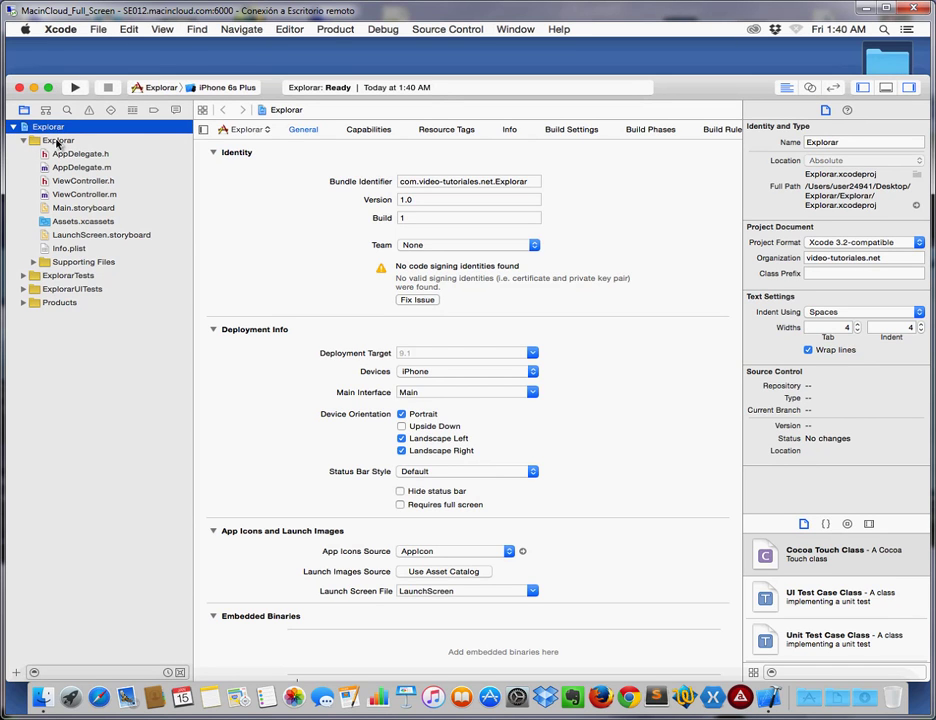
{"action": "left_click", "coordinate": [59, 143]}
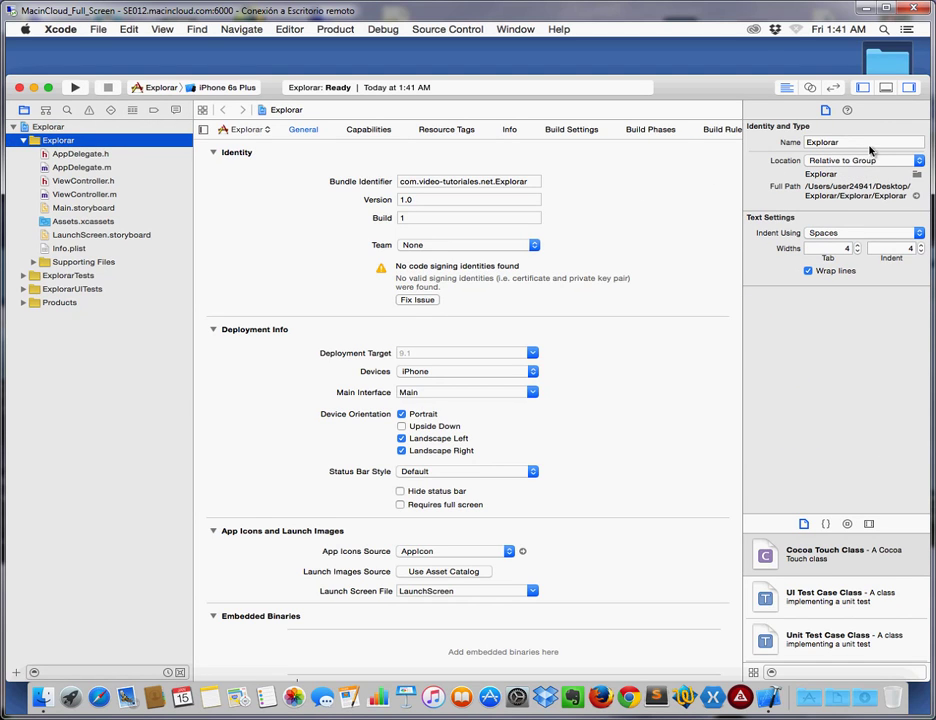
{"action": "left_click", "coordinate": [98, 157]}
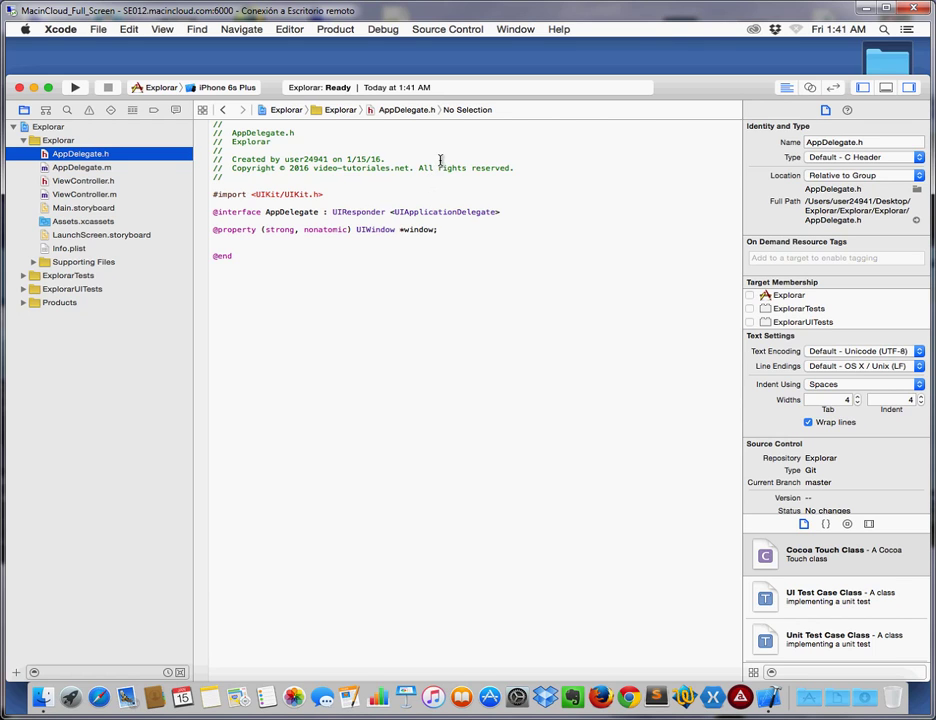
{"action": "left_click", "coordinate": [107, 169]}
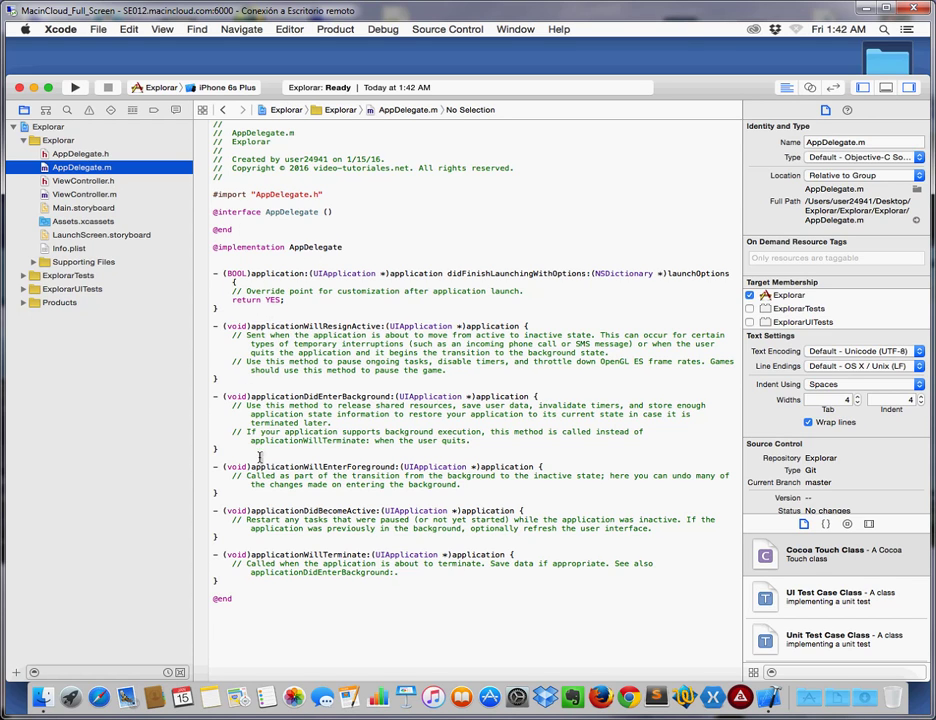
{"action": "left_click", "coordinate": [89, 182]}
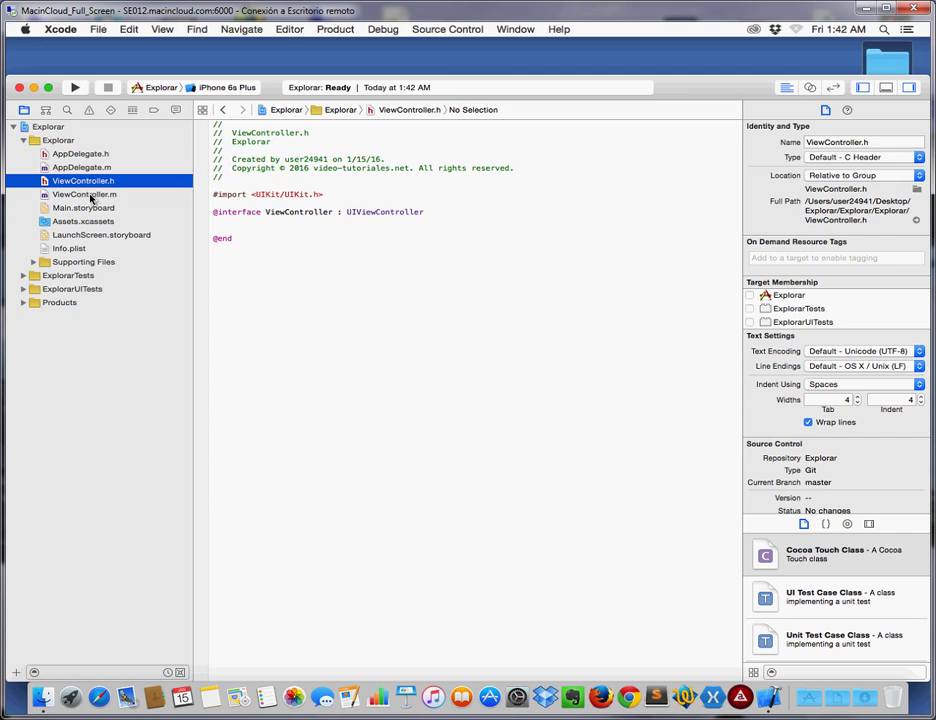
{"action": "left_click", "coordinate": [91, 196]}
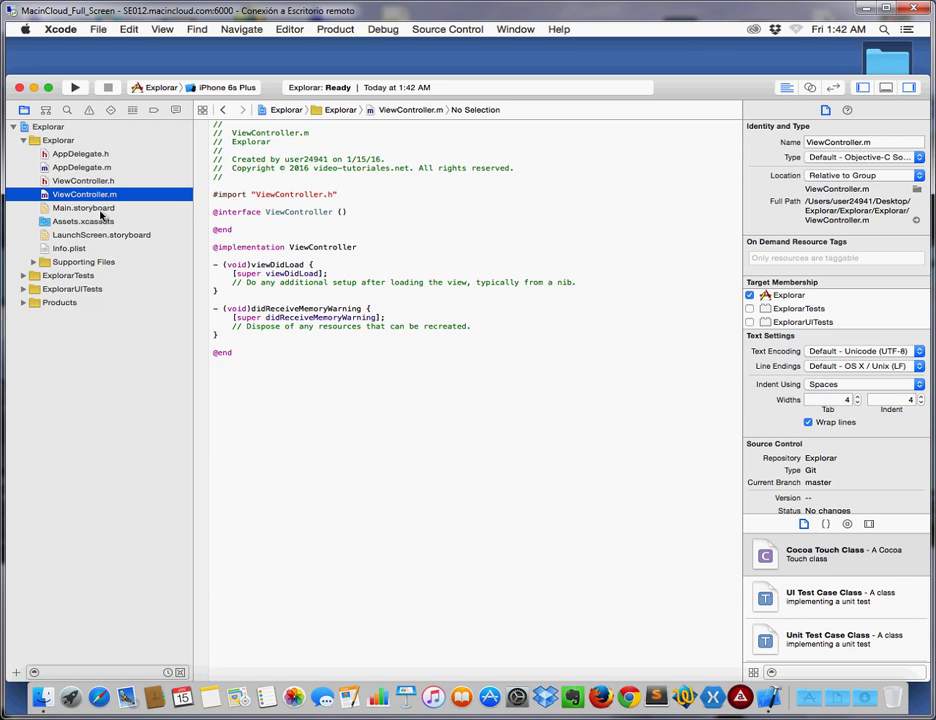
{"action": "left_click", "coordinate": [101, 212]}
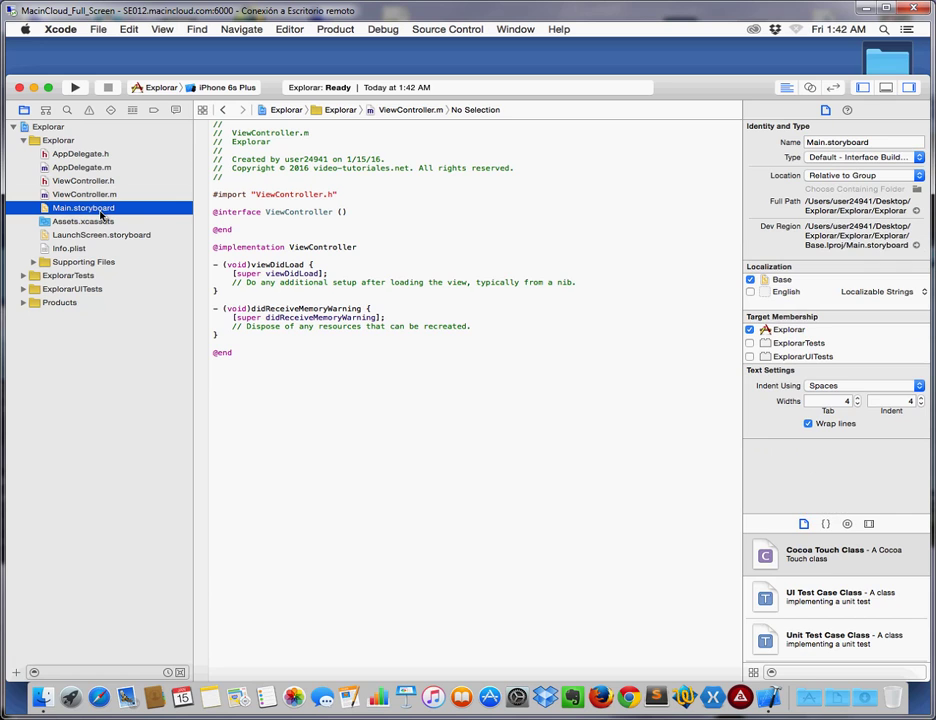